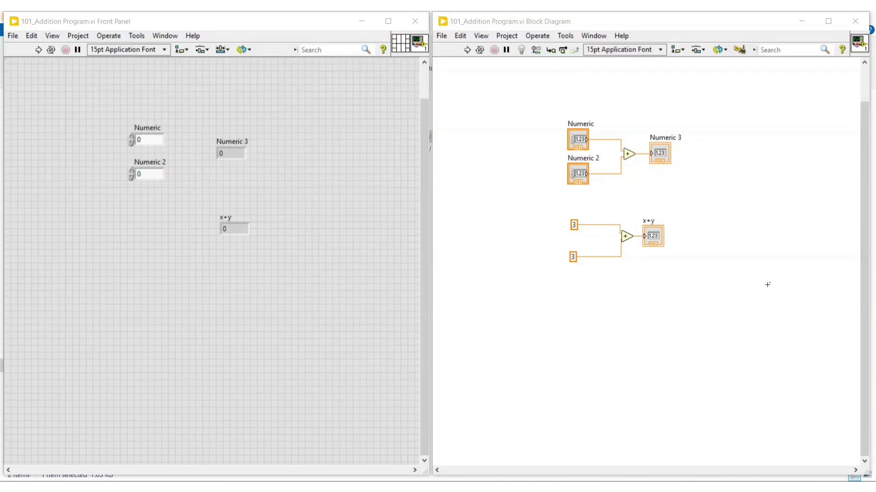
- Turn on Context Help from the Help menu with the block diagram active
click(768, 285)
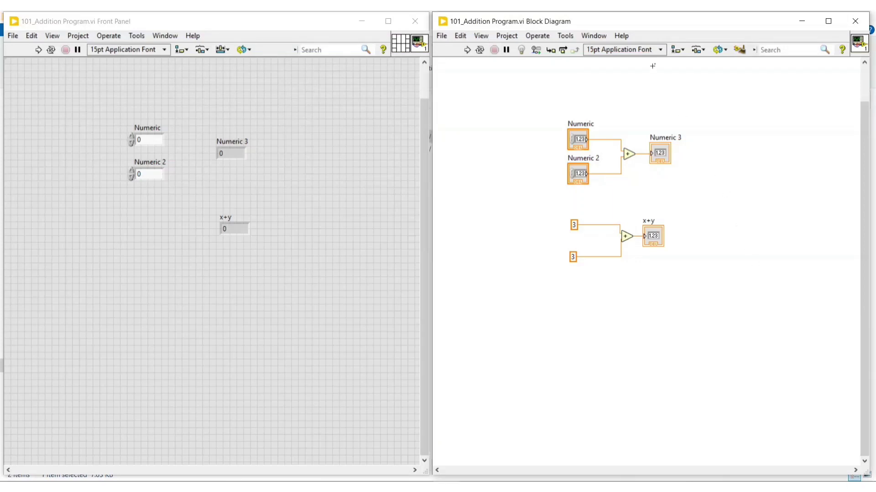
click(621, 36)
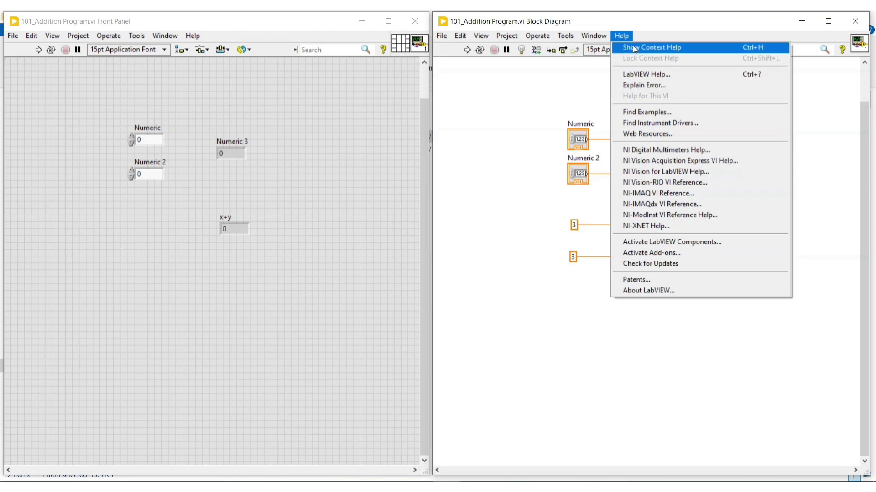
click(634, 48)
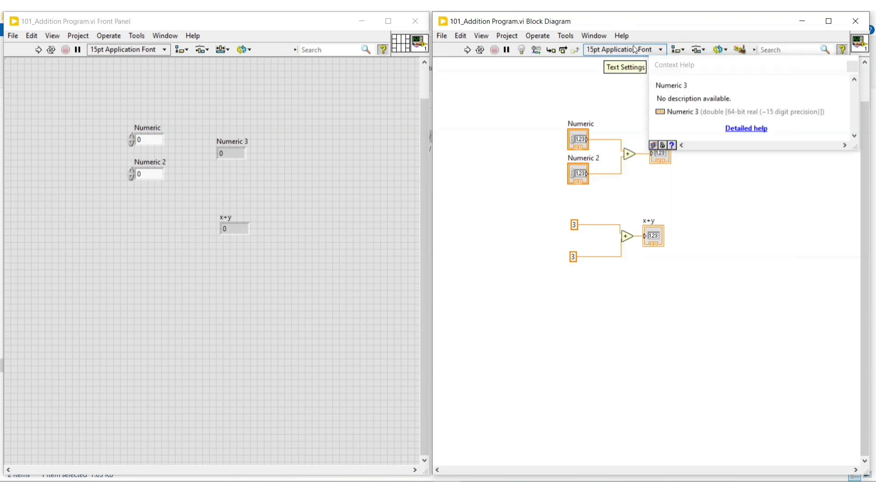
- Inspect Numeric 3 in Context Help, showing it as a double with no description
mouse_move(631, 157)
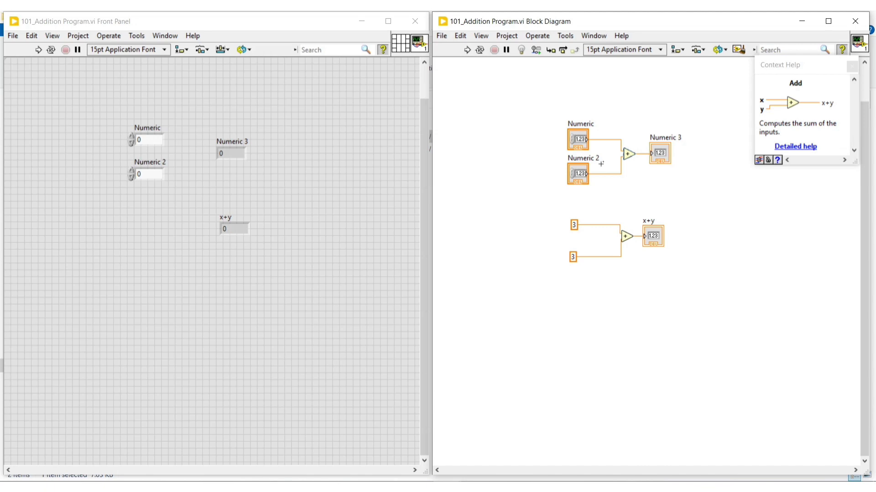
click(238, 160)
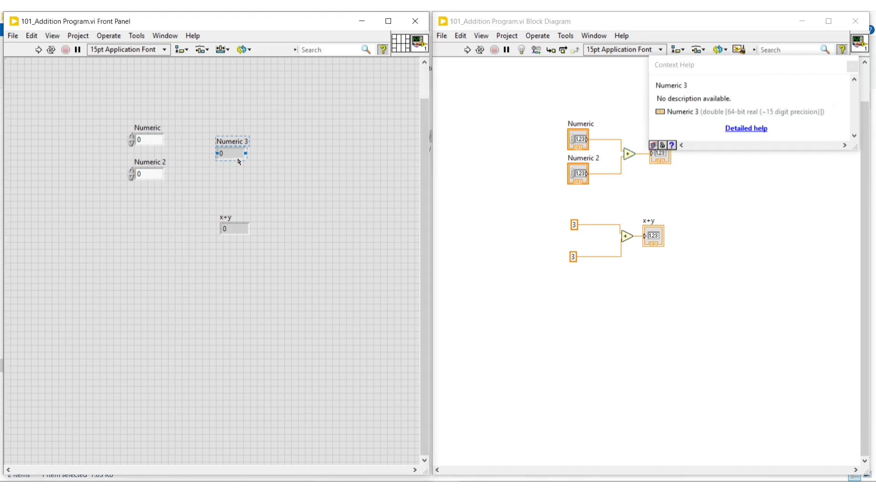
click(663, 163)
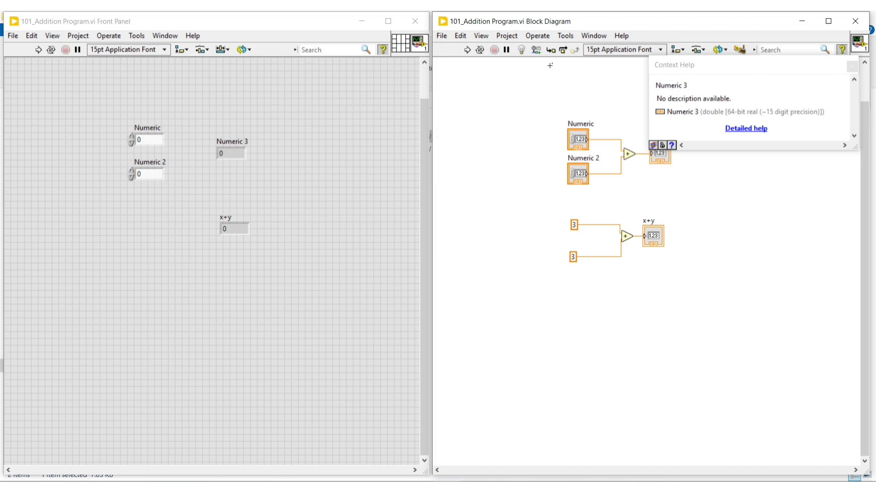
- Open the full LabVIEW Help documentation, then minimise it
click(618, 34)
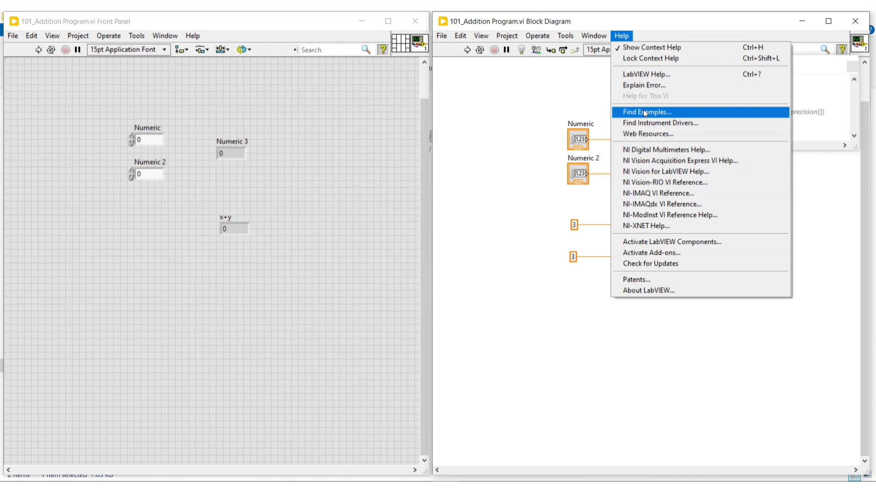
click(645, 79)
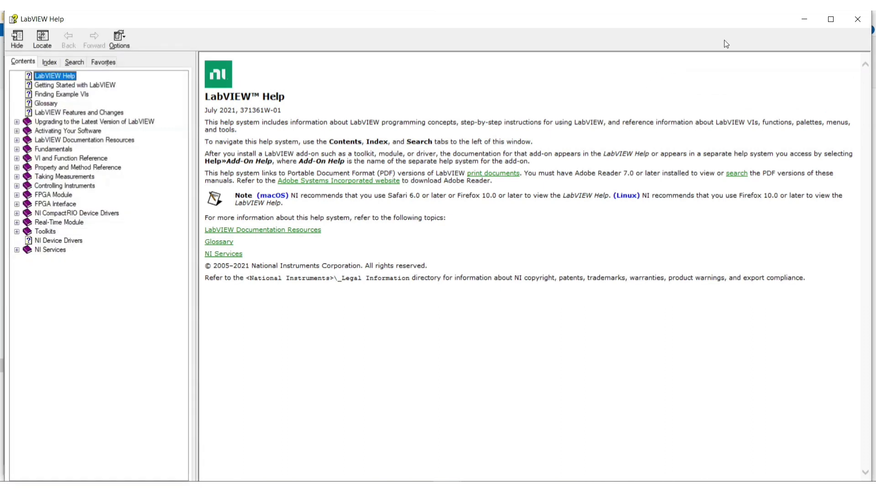
click(805, 18)
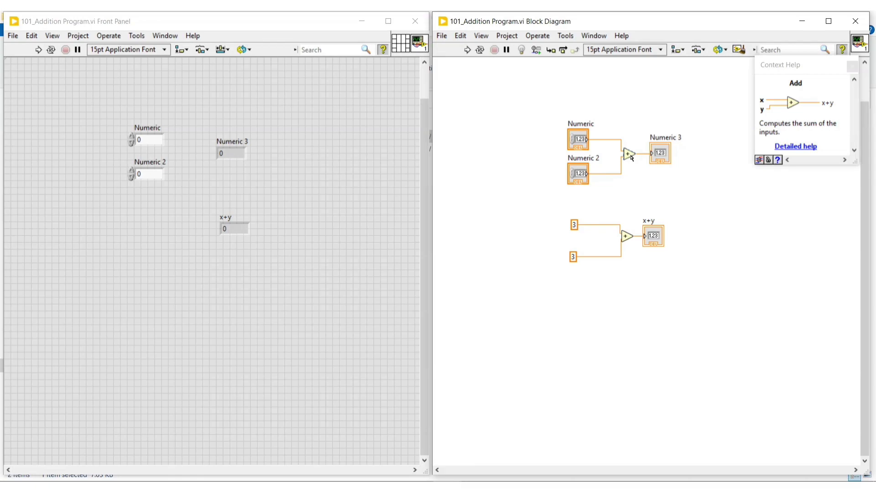
- Browse the detailed help for Add, Add Array Elements and Compound Arithmetic, then minimise Help
click(794, 147)
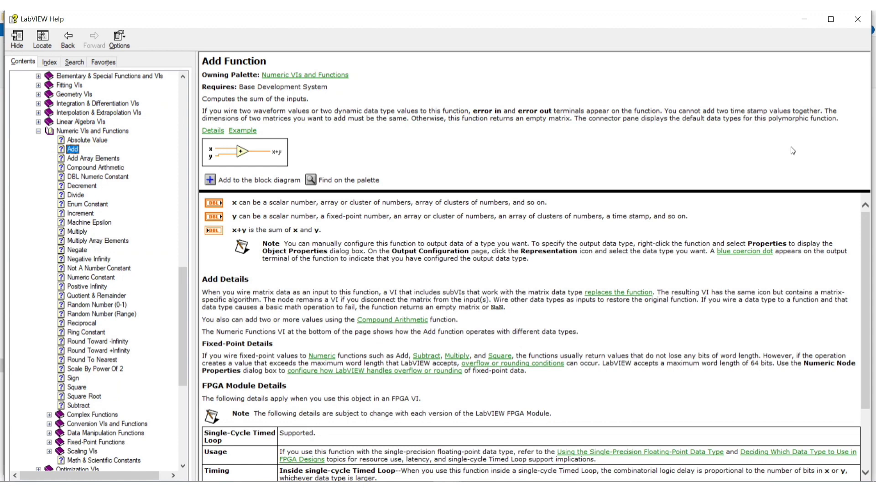
click(107, 160)
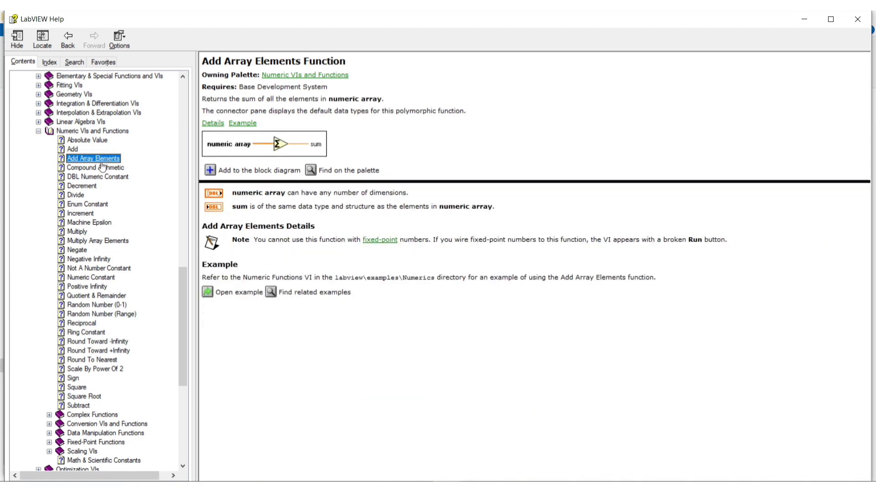
click(100, 168)
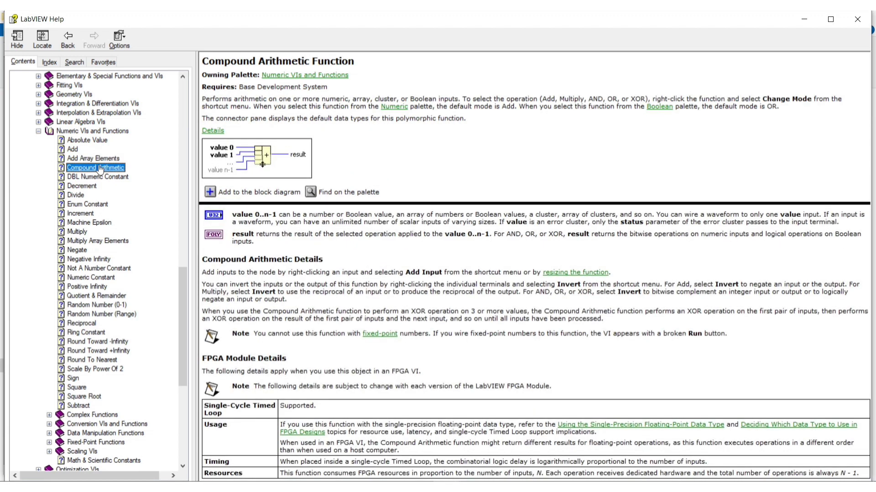
click(803, 20)
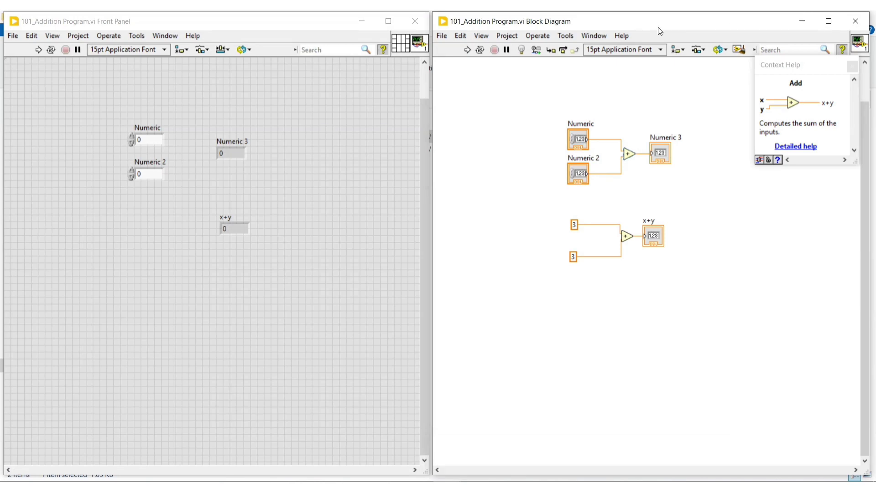
- Turn off Context Help and launch the NI Example Finder
click(621, 36)
click(633, 53)
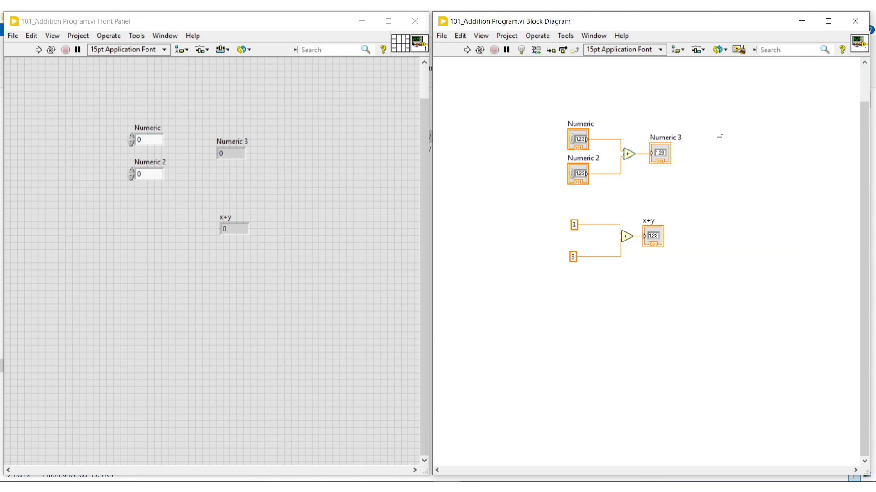
click(620, 37)
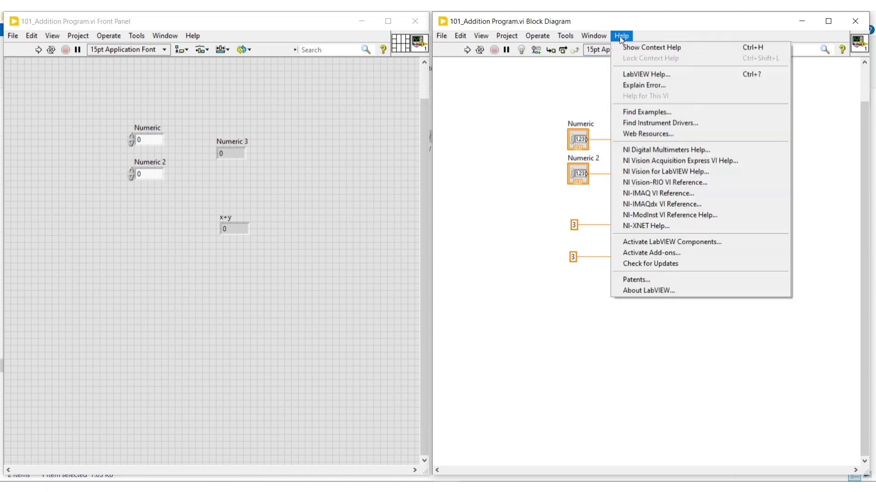
click(644, 112)
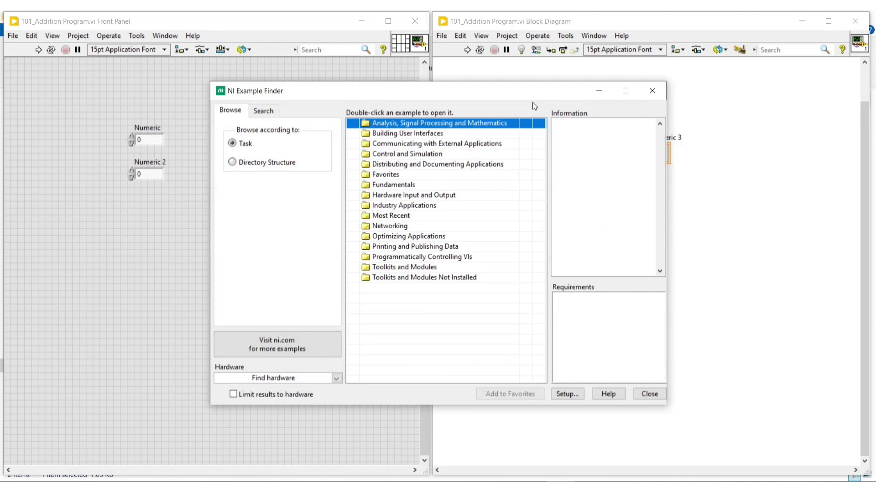
- Browse Fundamentals › Arrays and Clusters and open the Array to Cluster example
double_click(386, 124)
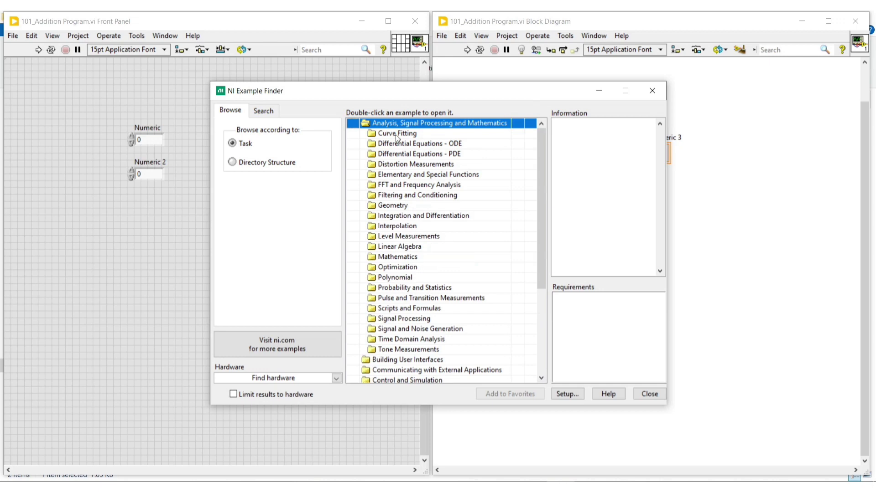
double_click(431, 122)
double_click(409, 186)
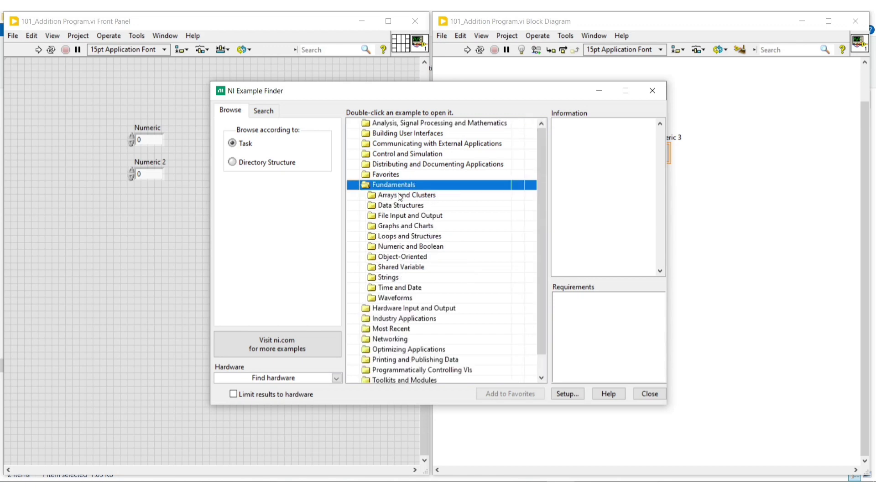
click(399, 196)
double_click(398, 196)
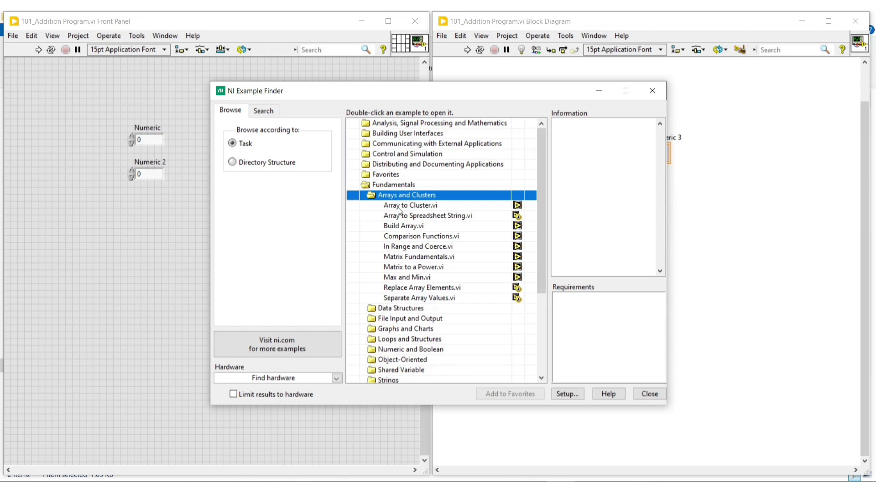
double_click(398, 206)
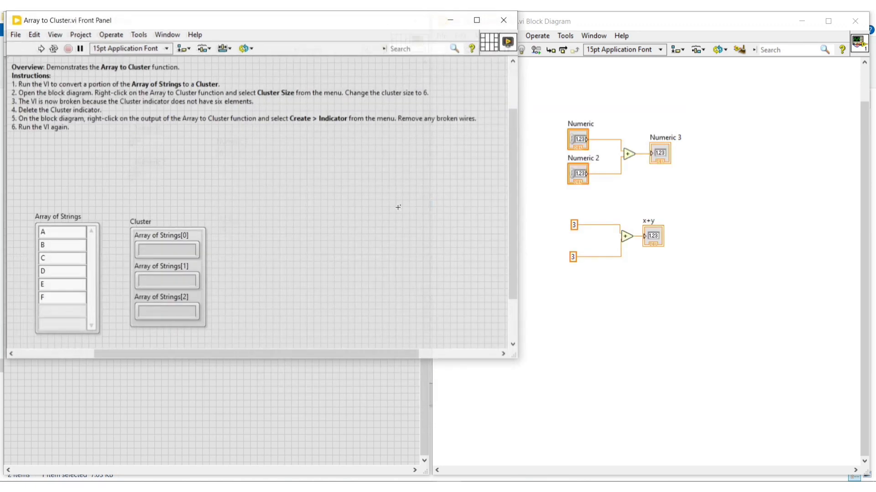
- View the Array to Cluster block diagram, then close its diagram and front panel
drag(206, 25, 371, 86)
click(330, 97)
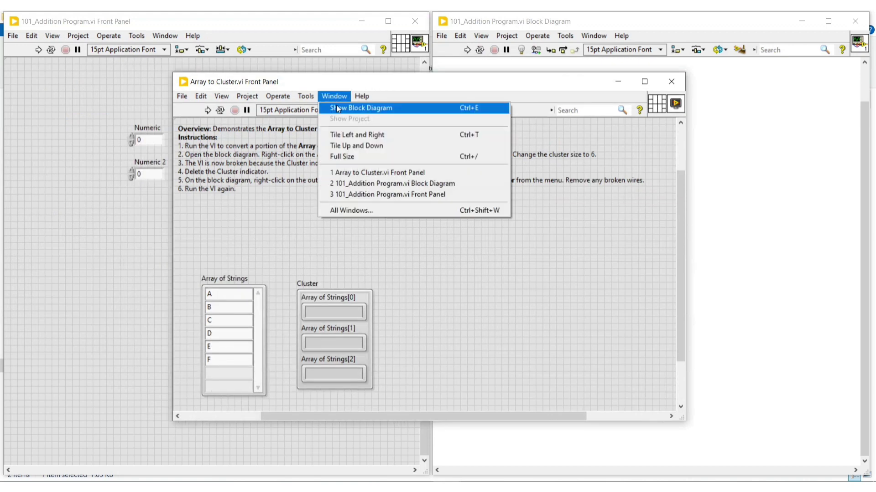
click(336, 105)
mouse_move(565, 174)
mouse_down()
mouse_move(568, 134)
mouse_move(568, 177)
mouse_up()
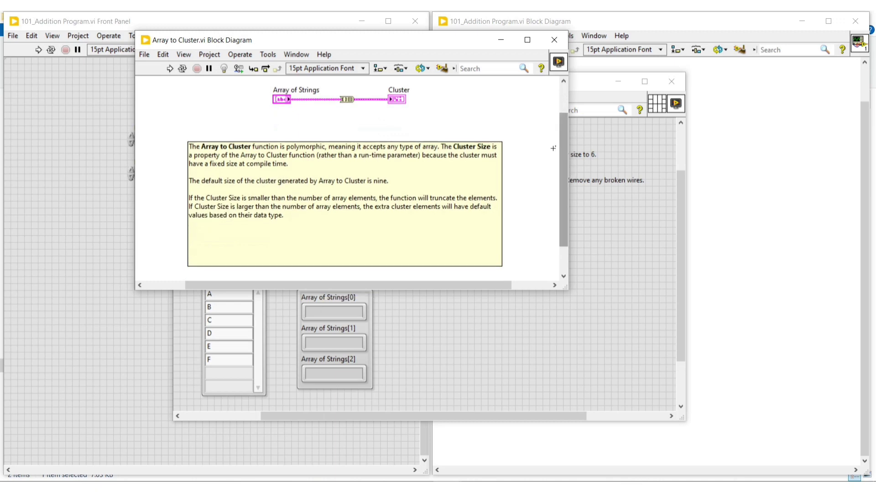
click(553, 35)
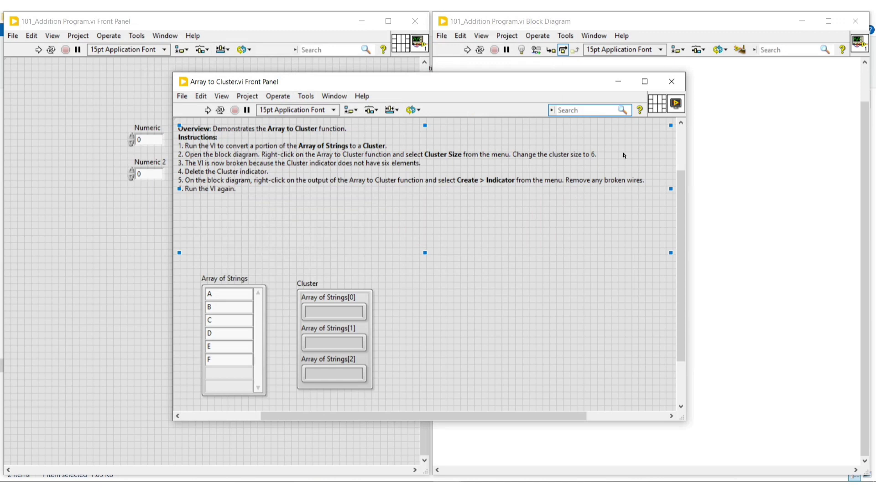
click(674, 82)
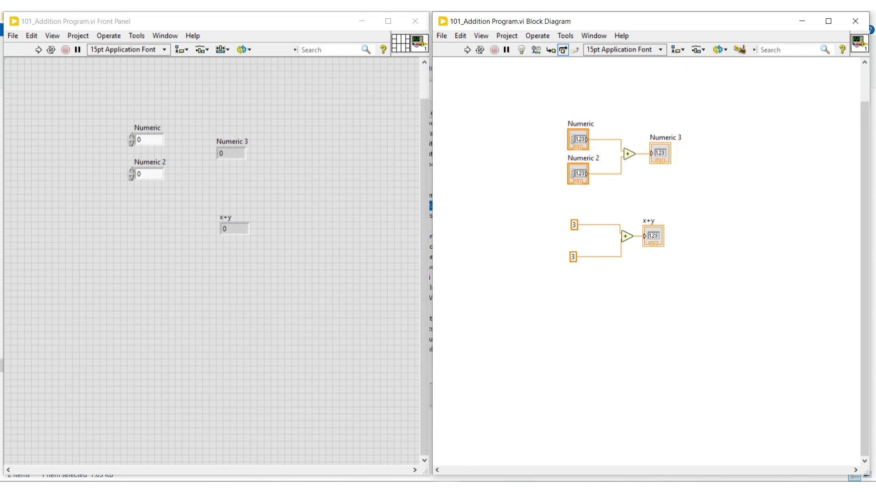
- Bring back NI Example Finder, choose Directory Structure, and switch to keyword search
mouse_move(438, 452)
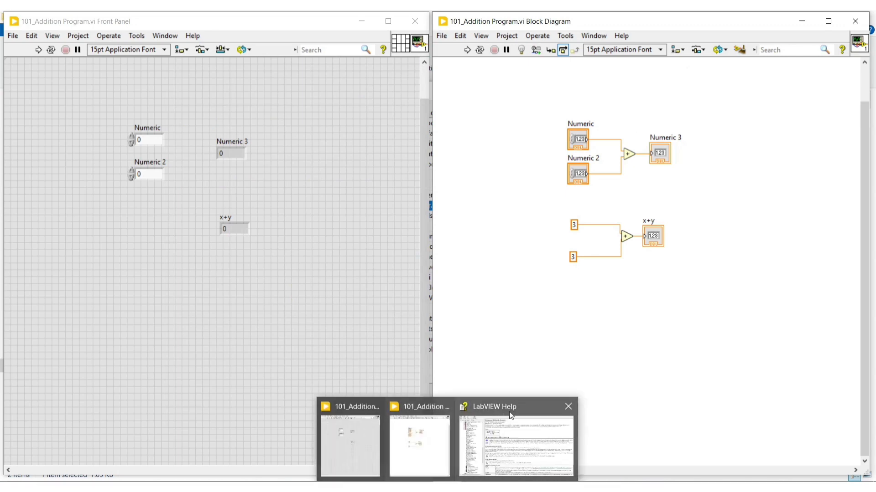
click(526, 461)
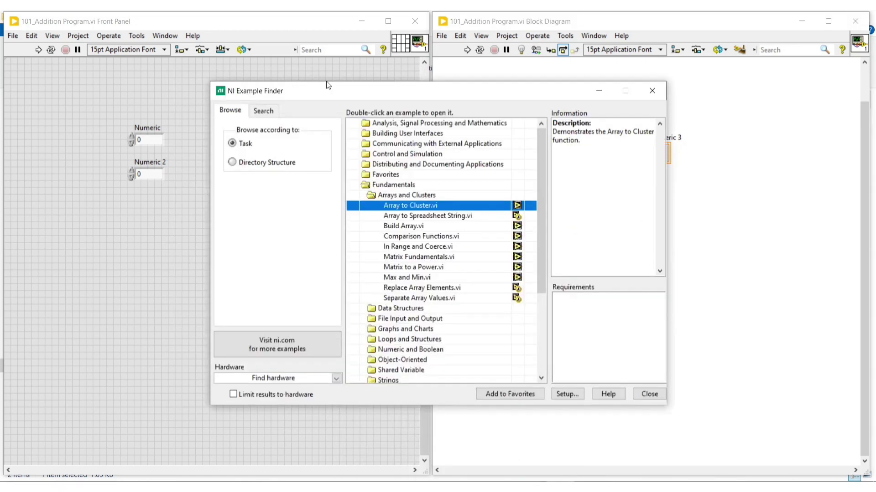
drag(352, 90, 318, 83)
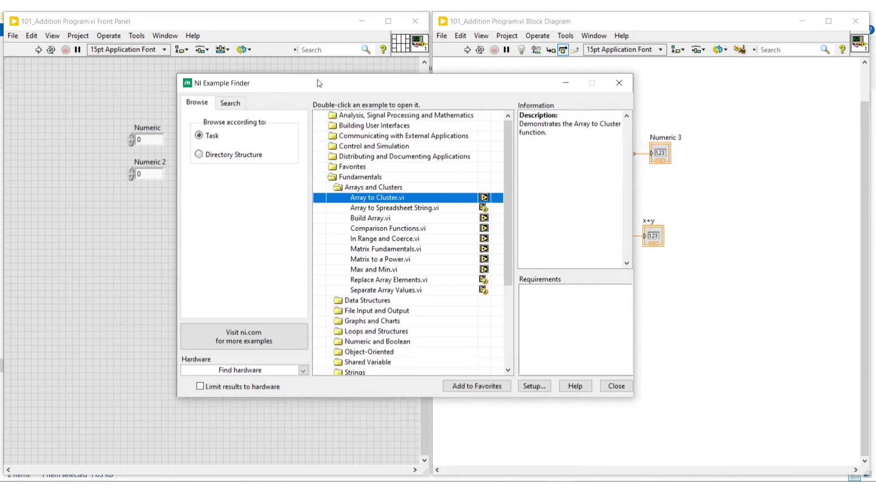
click(199, 154)
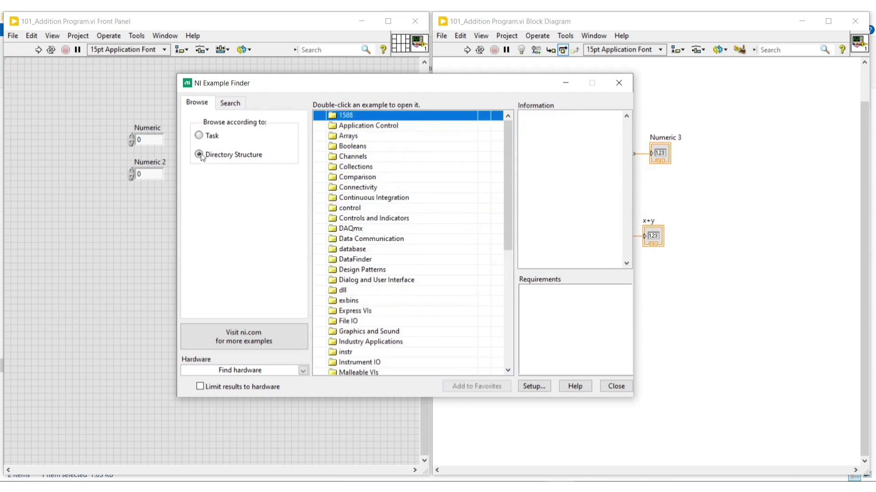
click(223, 103)
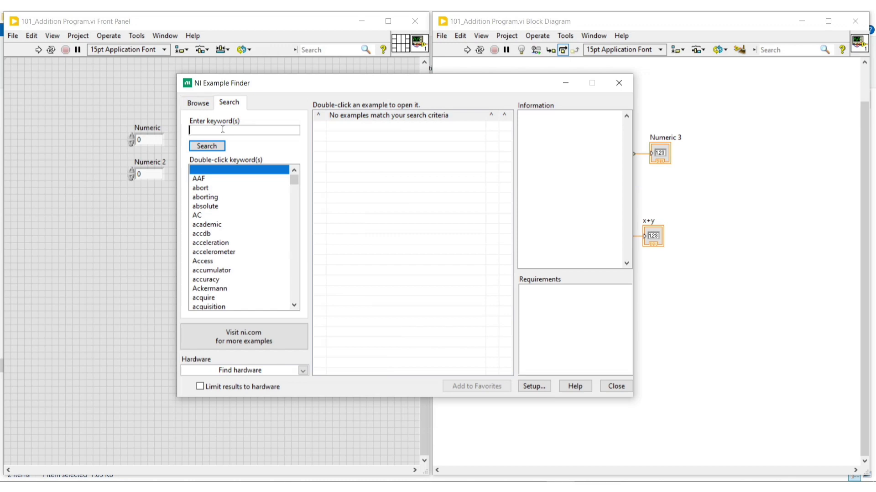
- Search examples for keyword CAN (458 results) and select Generate MAX Report.vi
text(c)
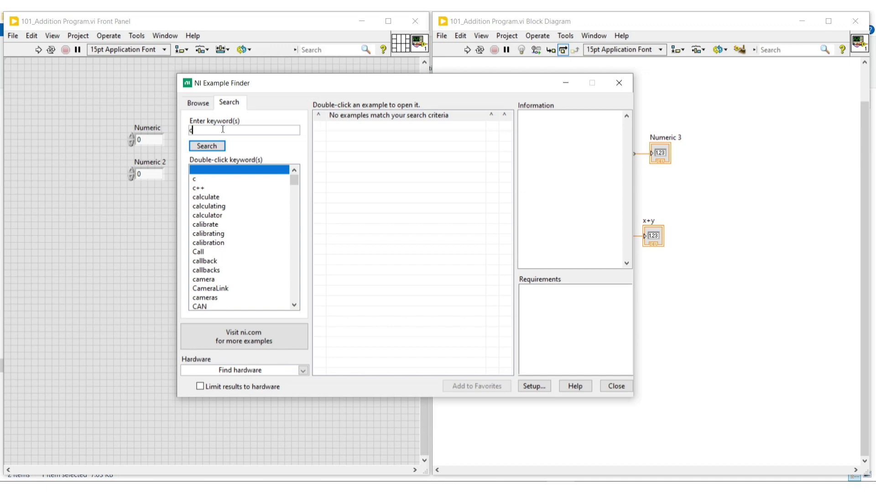
text(an)
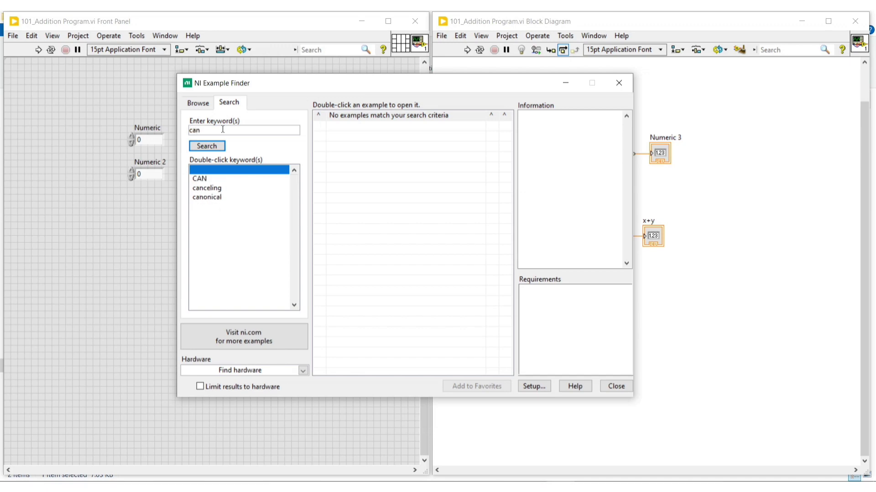
double_click(214, 178)
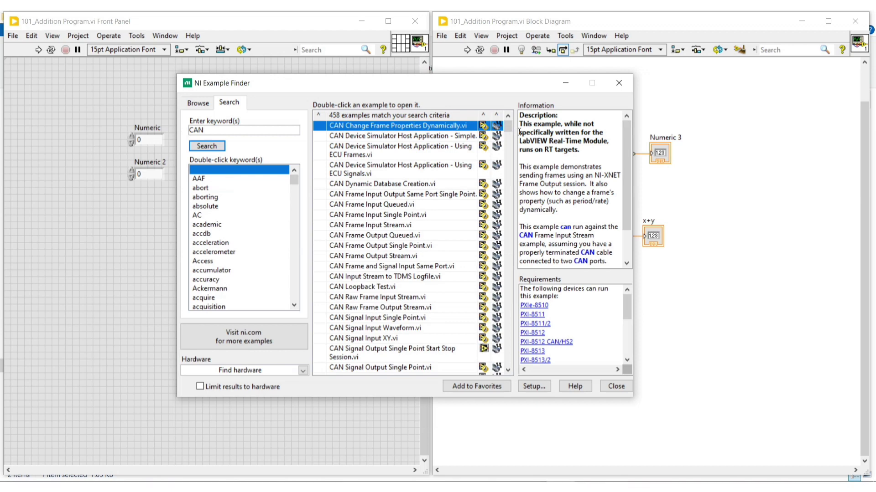
drag(512, 131, 517, 283)
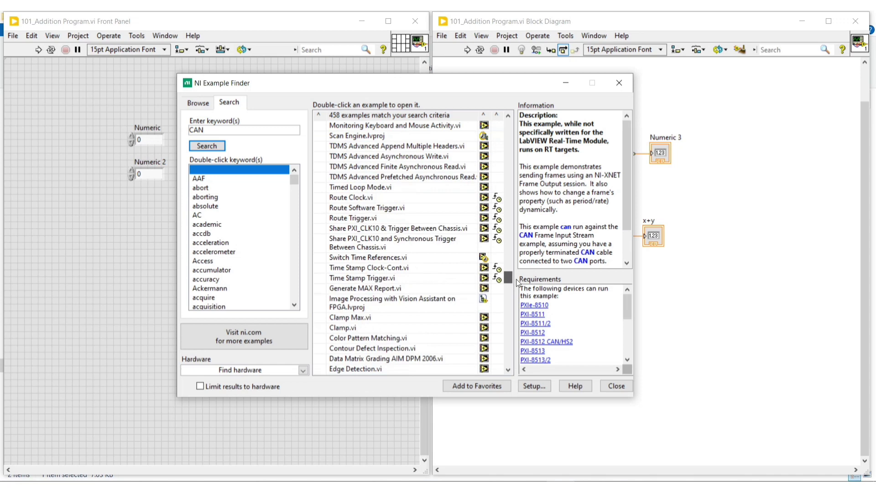
click(445, 289)
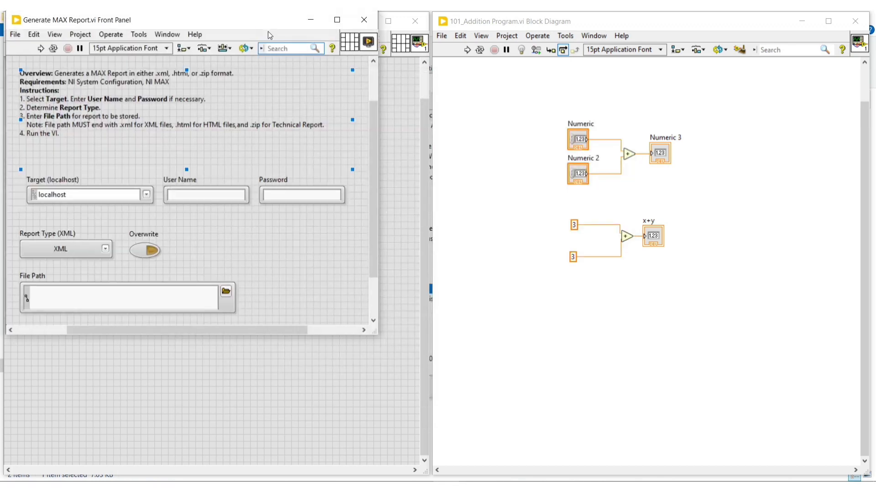
- View the Generate MAX Report block diagram, close both its windows, and return to 101_Addition
drag(260, 19, 340, 87)
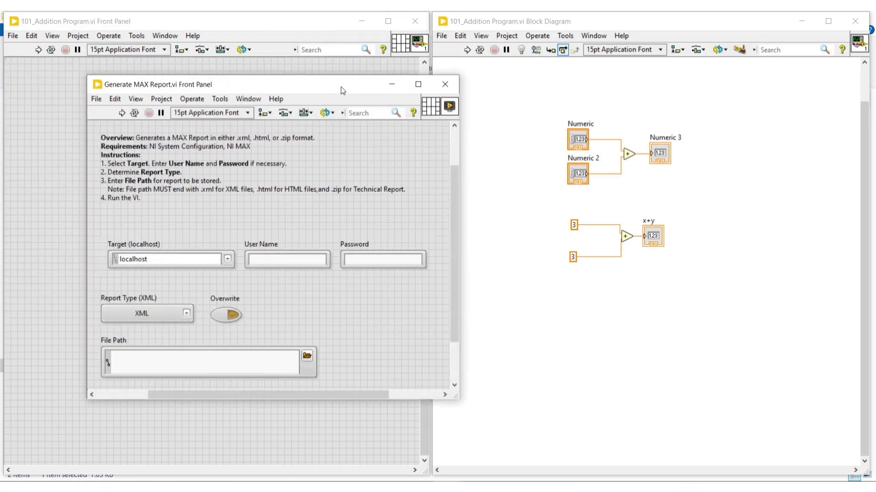
key(ctrl+e)
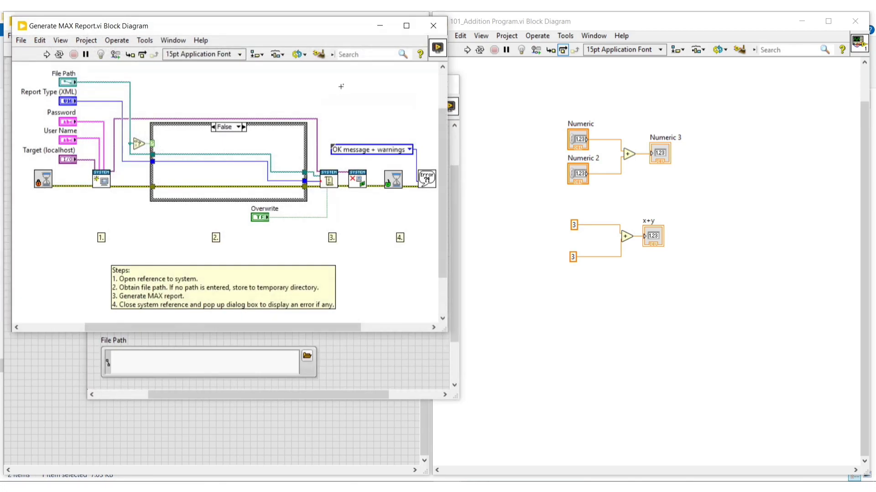
click(441, 32)
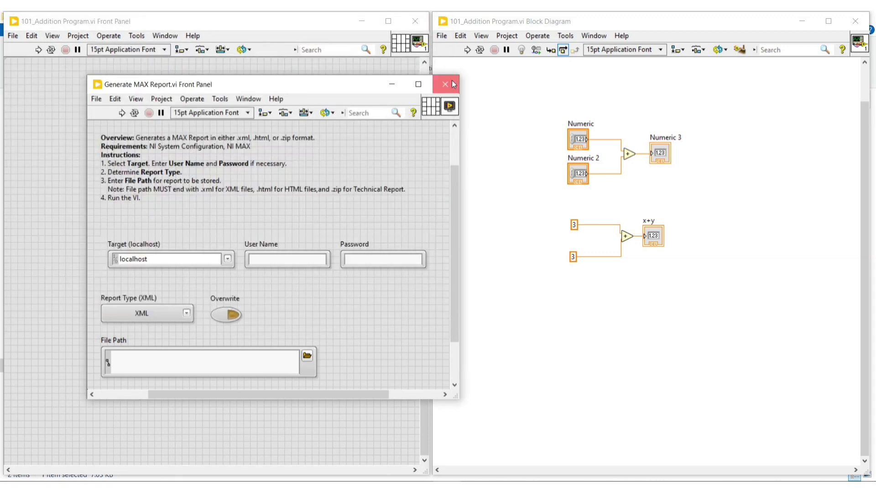
click(448, 83)
click(353, 145)
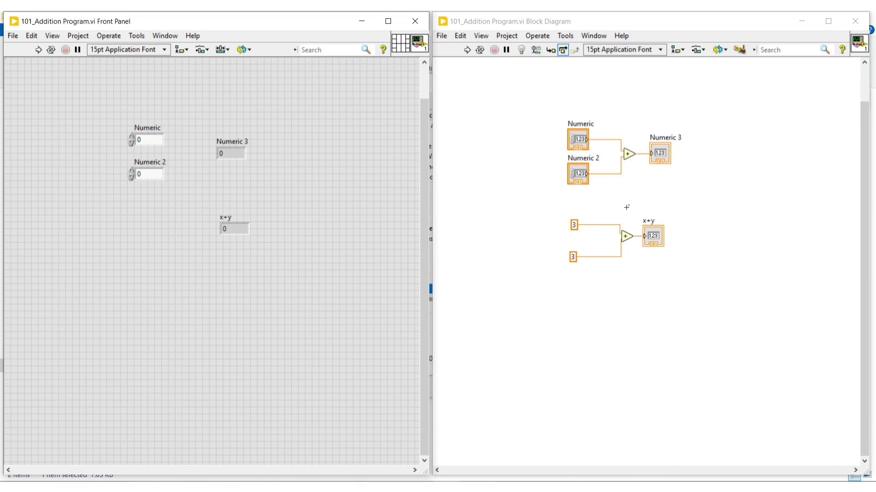
click(737, 195)
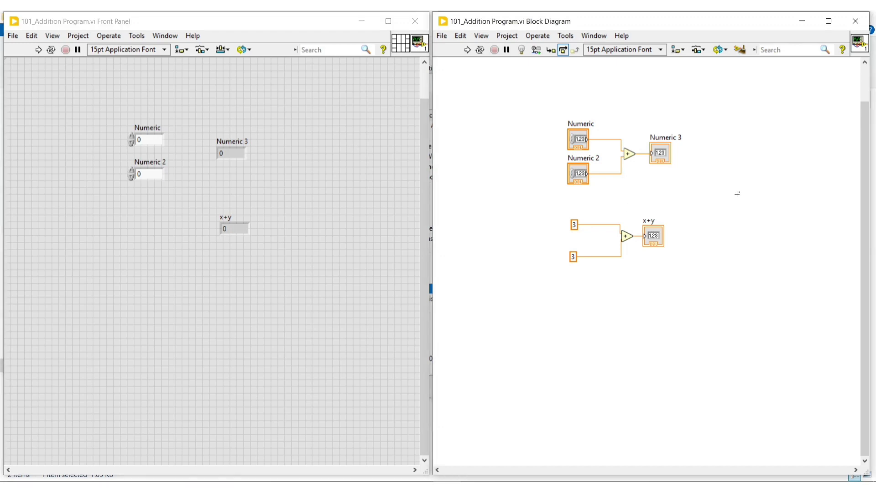